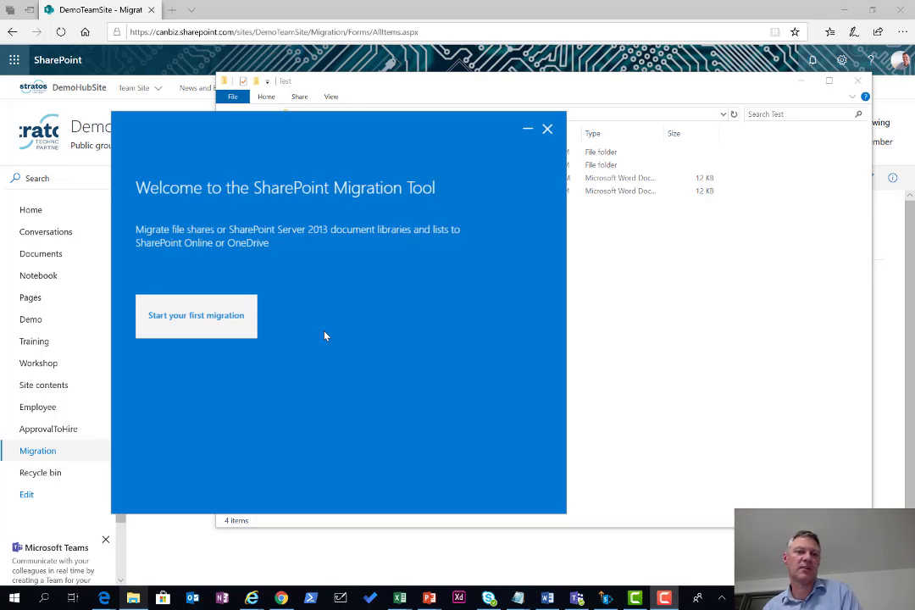
- Start the first migration in the SharePoint Migration Tool
{"action": "left_click", "coordinate": [189, 329]}
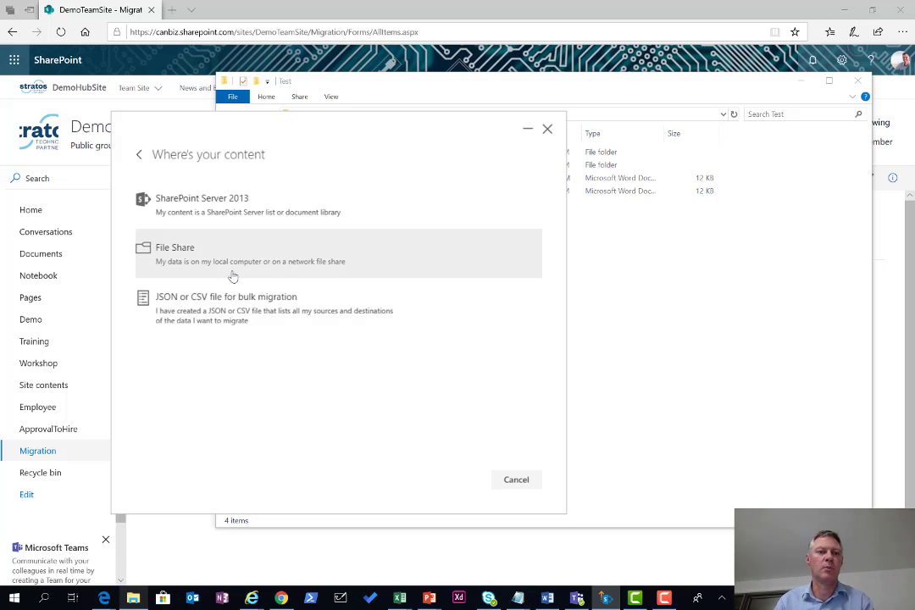
- Examine the contents of the local C:\Test folder, including its Sub Folder and Empty Folder, and return to the SharePoint site
{"action": "left_click", "coordinate": [751, 346]}
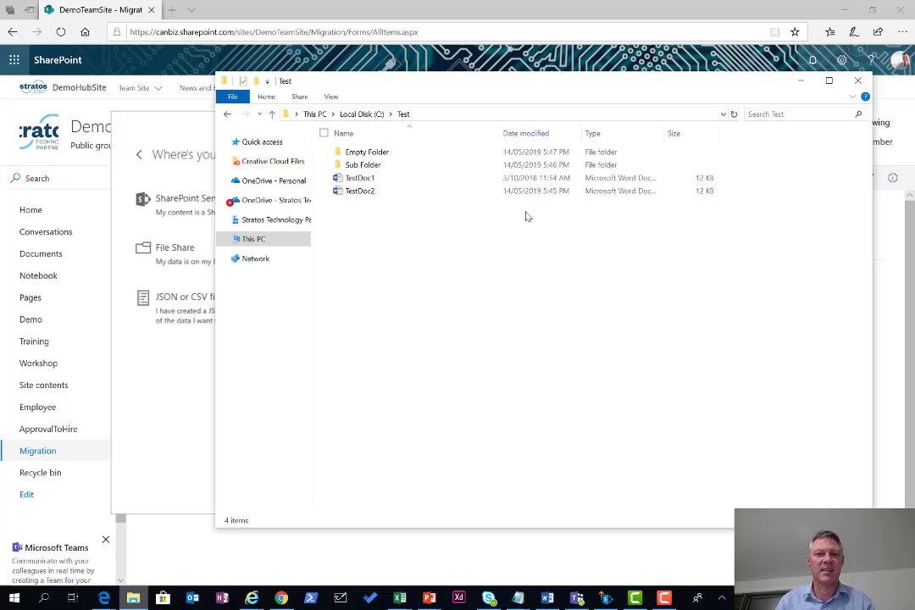
{"action": "double_click", "coordinate": [371, 168]}
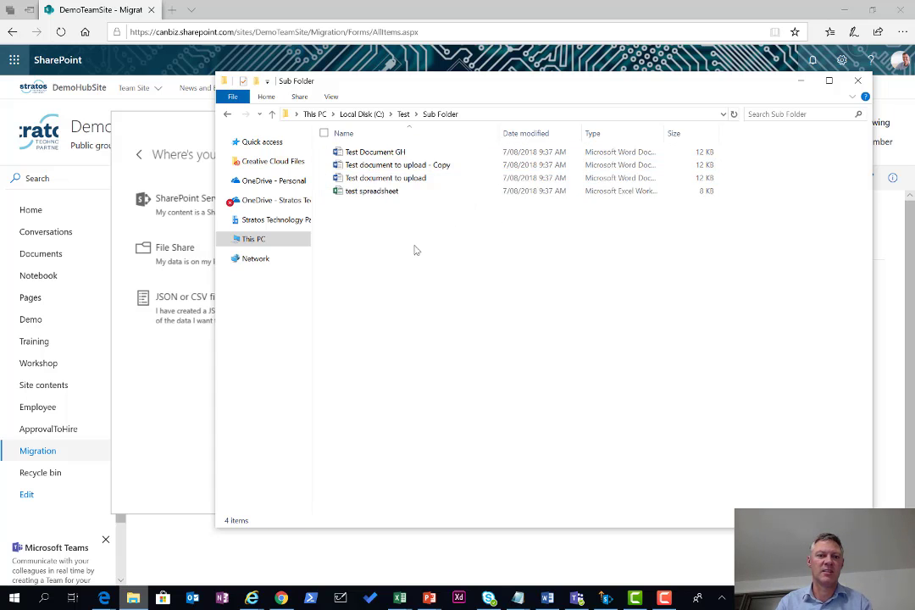
{"action": "left_click", "coordinate": [403, 114]}
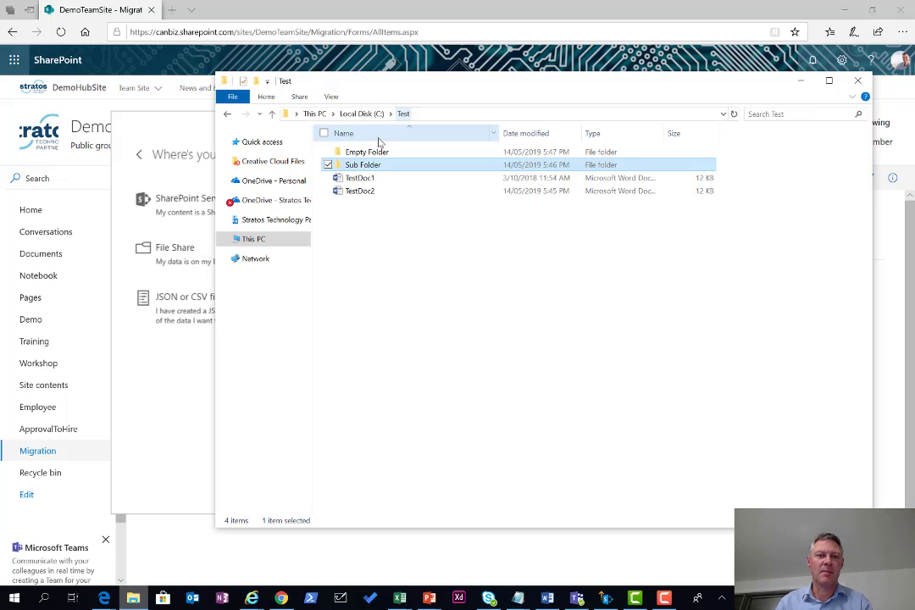
{"action": "double_click", "coordinate": [367, 153]}
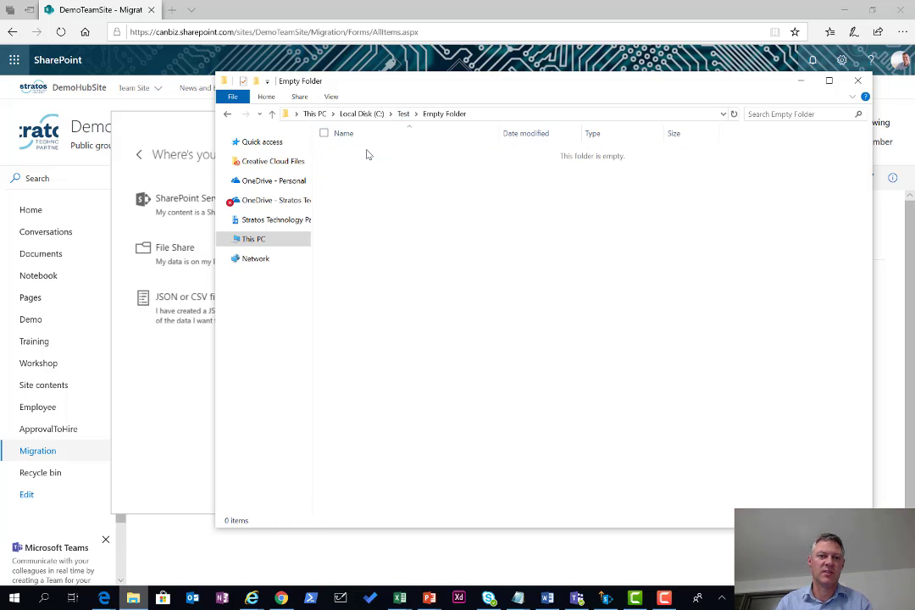
{"action": "left_click", "coordinate": [403, 114]}
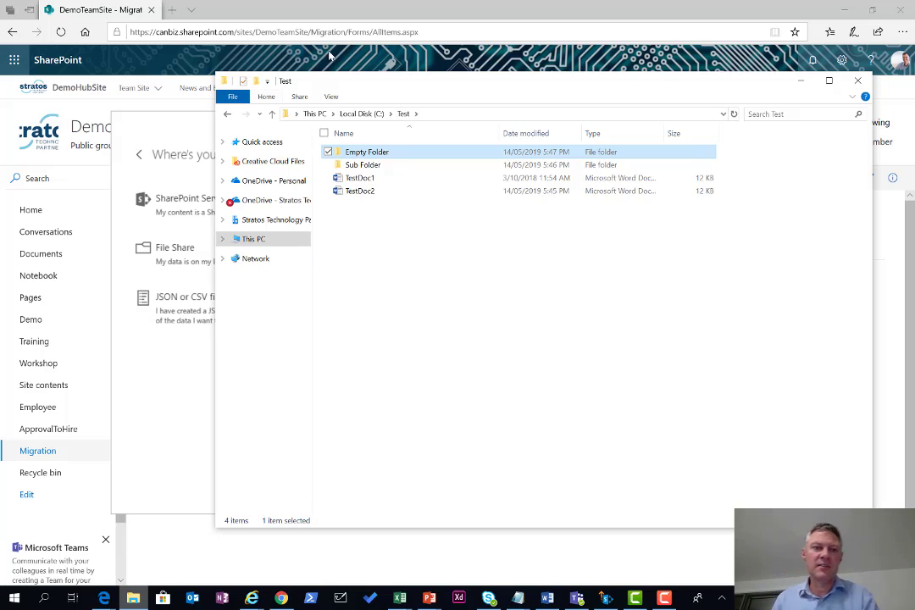
{"action": "left_click", "coordinate": [355, 13]}
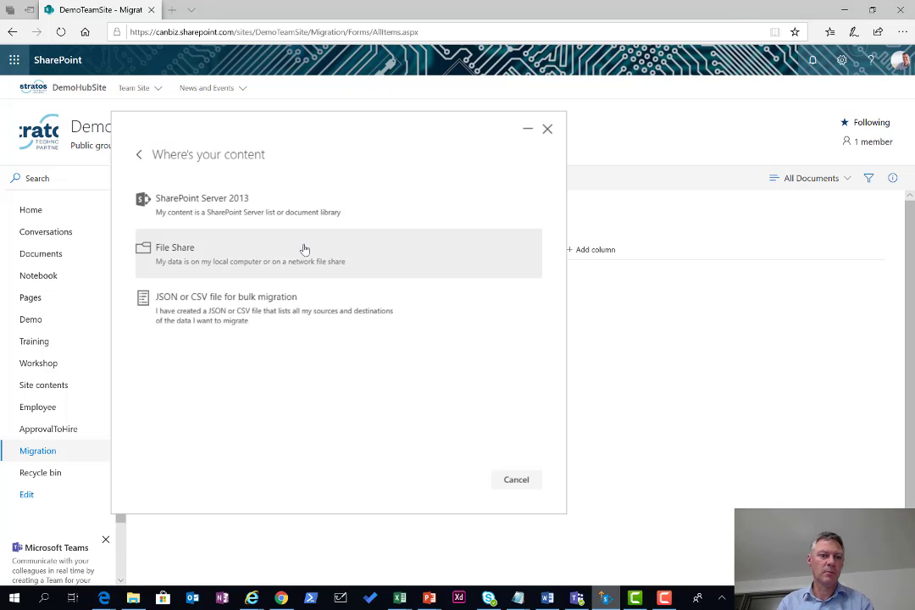
- Choose File Share as the content location and set the C:\Test folder on the local disk as the migration source
{"action": "left_click", "coordinate": [244, 257]}
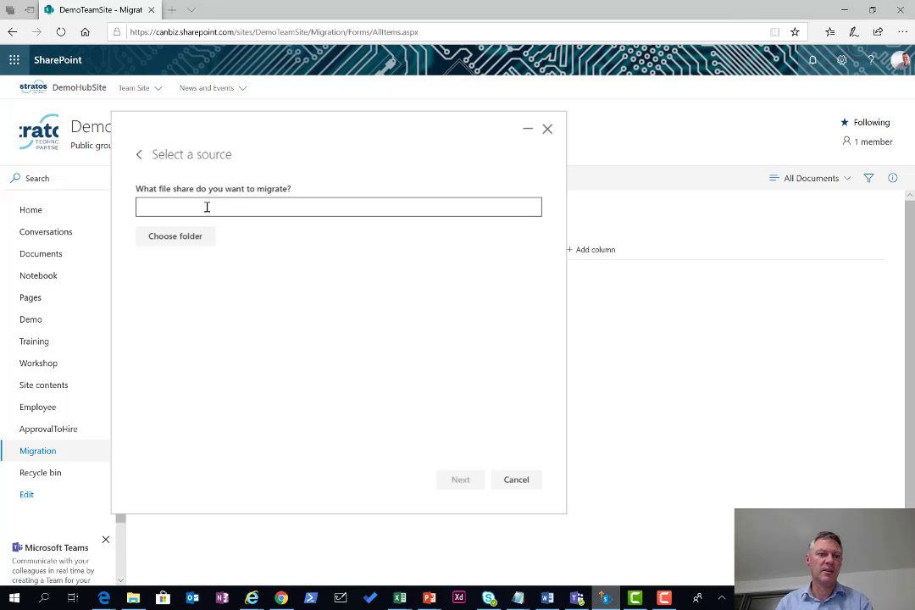
{"action": "left_click", "coordinate": [194, 237]}
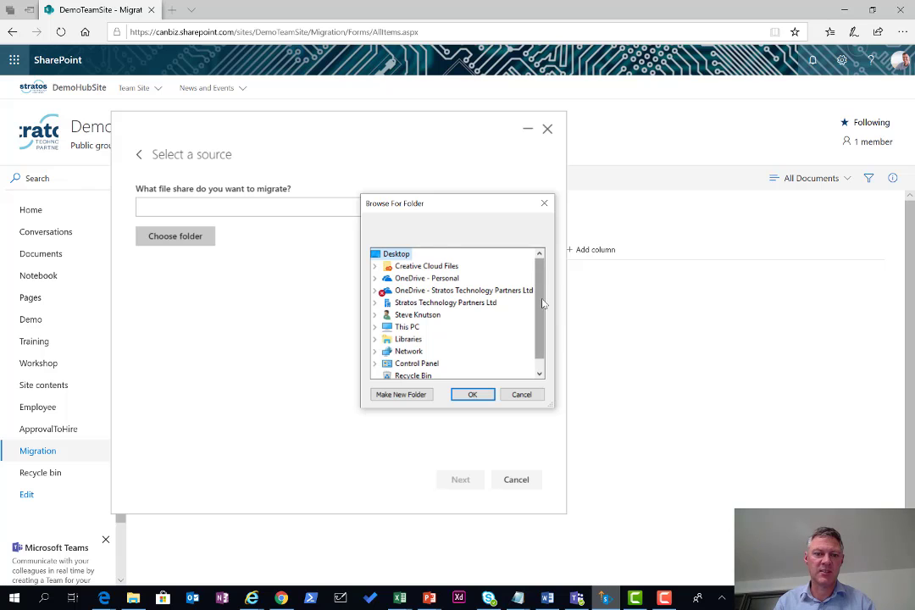
{"action": "scroll", "coordinate": [543, 304], "scroll_direction": "down", "scroll_amount": 1}
{"action": "left_click", "coordinate": [409, 316]}
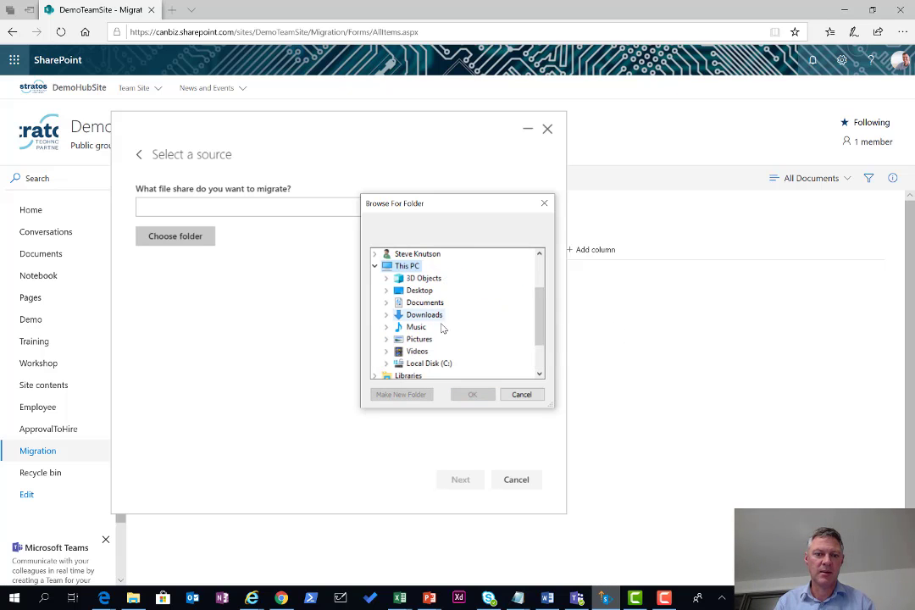
{"action": "left_click", "coordinate": [465, 362]}
{"action": "double_click", "coordinate": [468, 360]}
{"action": "scroll", "coordinate": [465, 352], "scroll_direction": "down", "scroll_amount": 1}
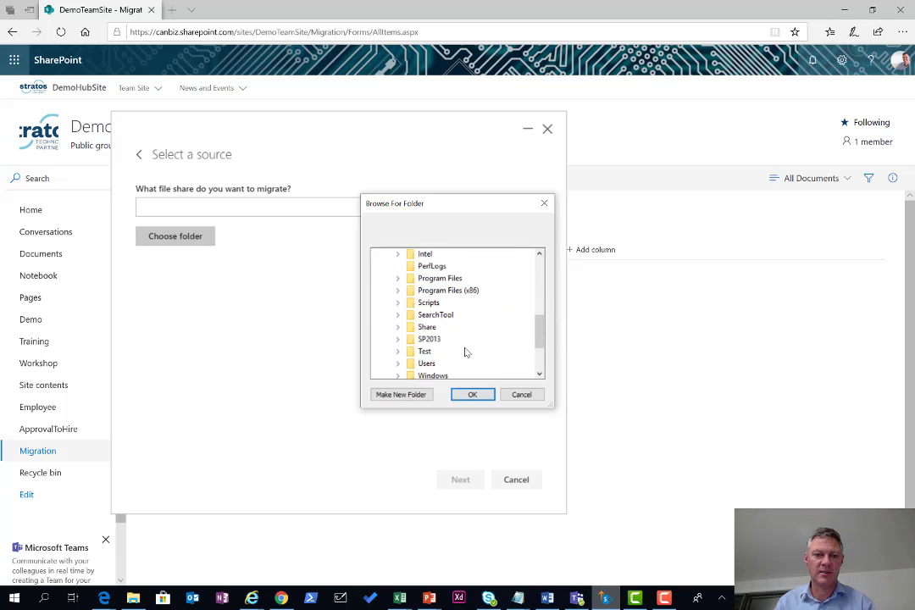
{"action": "scroll", "coordinate": [465, 352], "scroll_direction": "down", "scroll_amount": 1}
{"action": "double_click", "coordinate": [428, 315]}
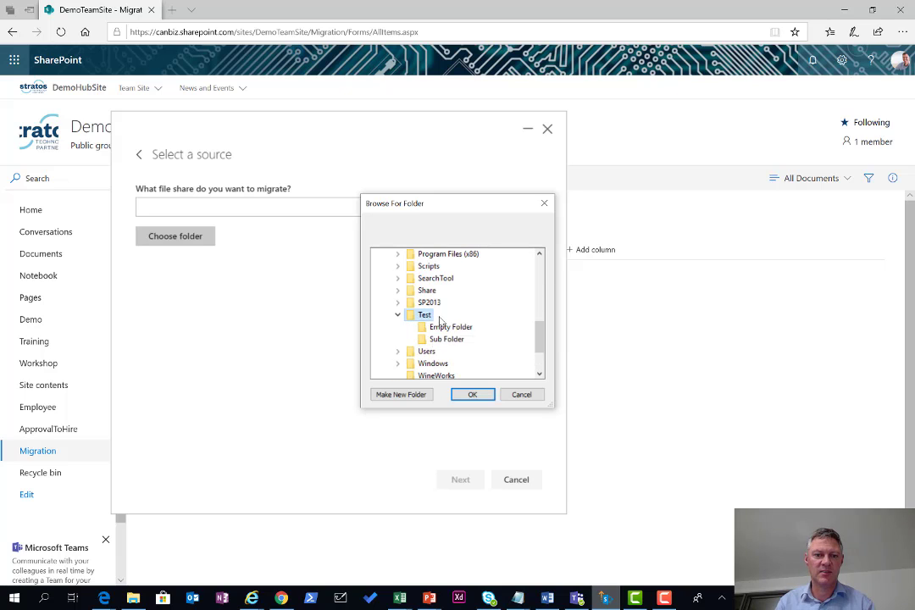
{"action": "left_click", "coordinate": [475, 395]}
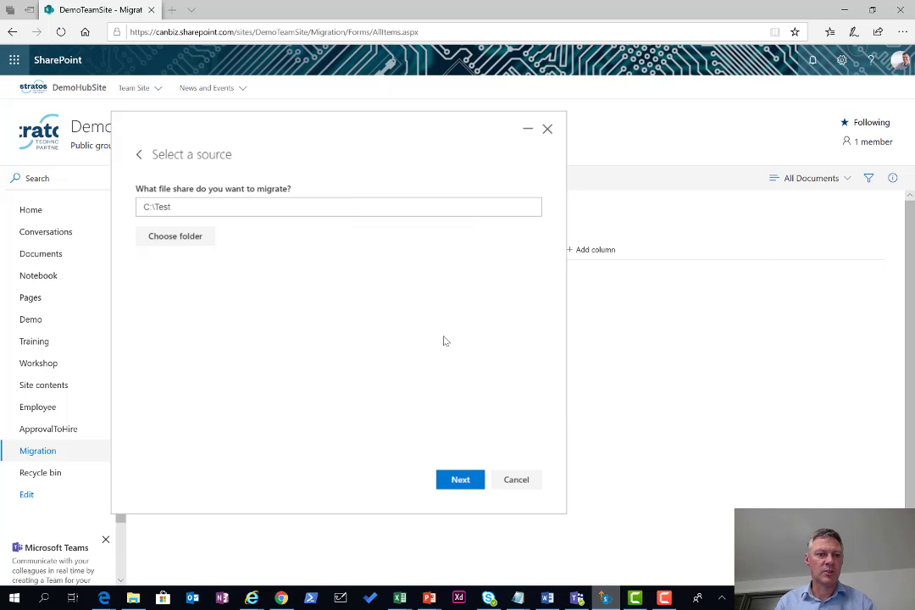
{"action": "left_click", "coordinate": [460, 480]}
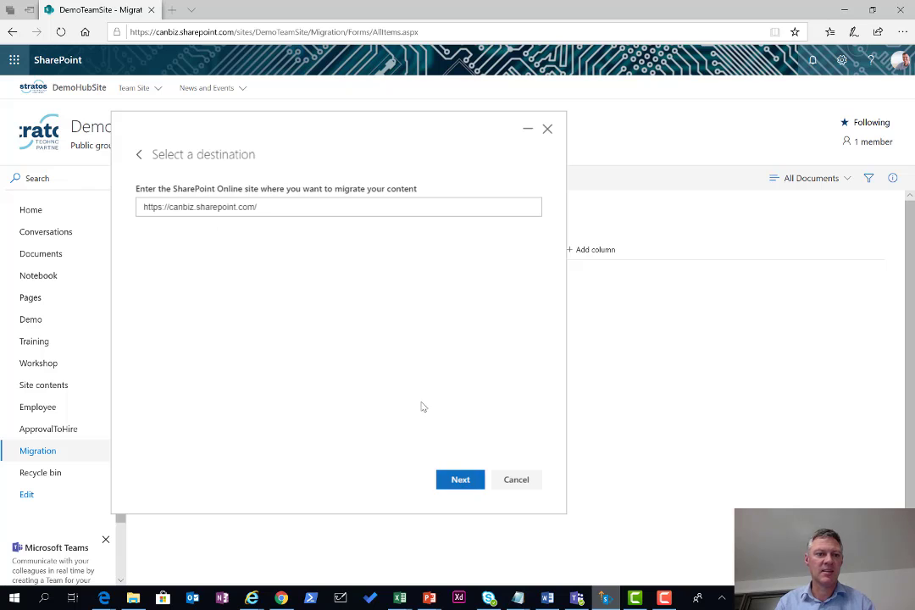
{"action": "left_click", "coordinate": [276, 208]}
{"action": "type", "text": "site"}
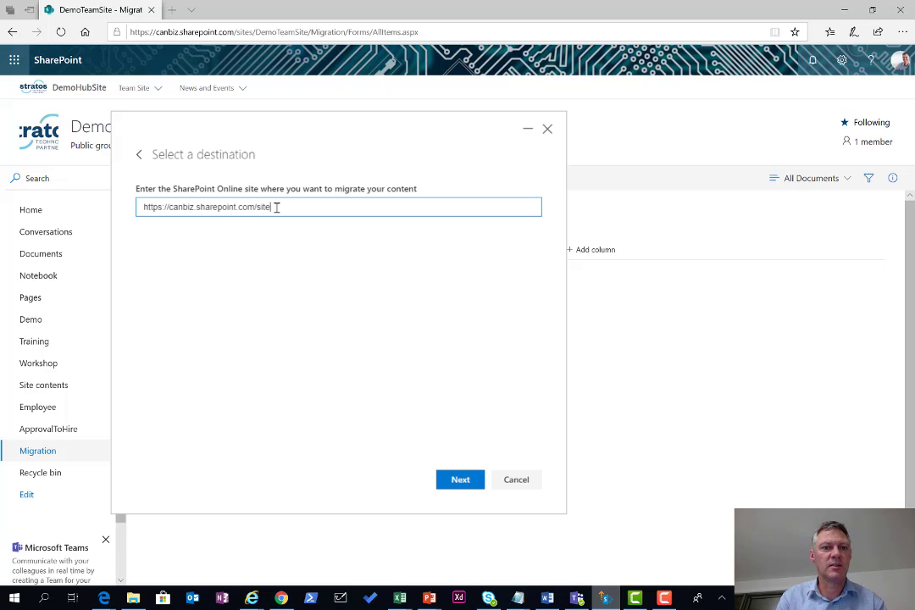
{"action": "type", "text": "s/demo"}
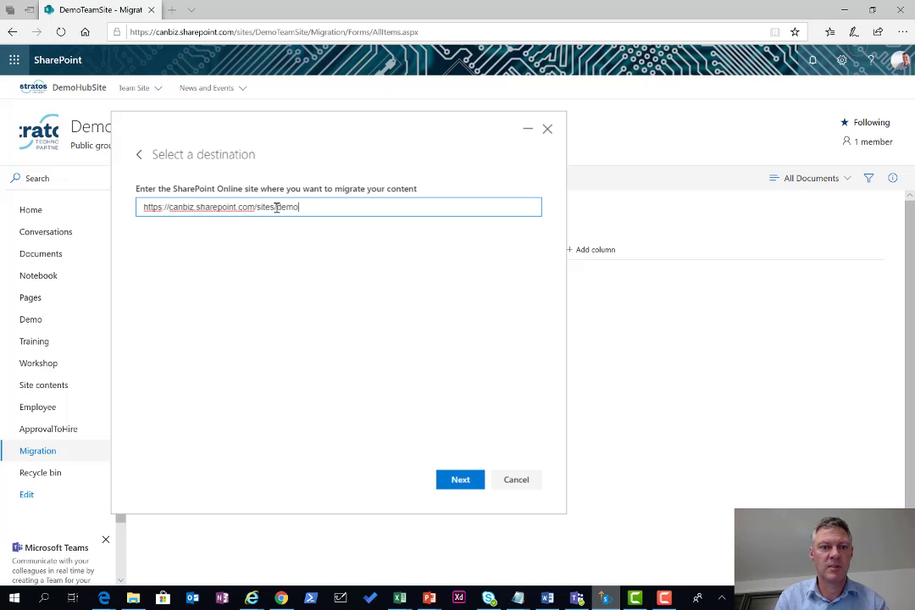
{"action": "type", "text": "teamsite"}
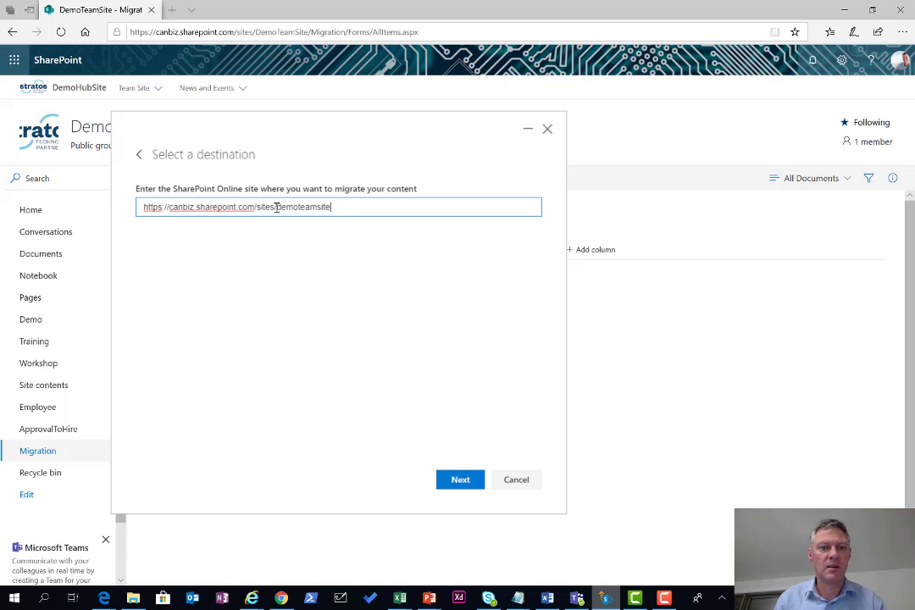
{"action": "left_click", "coordinate": [458, 481]}
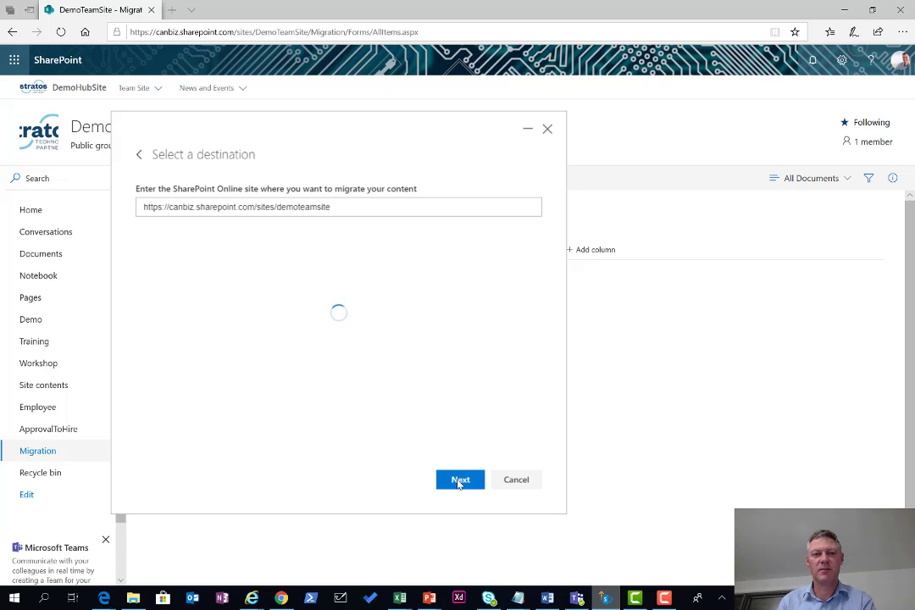
- Select Migration as the destination document library and continue to the migration review
{"action": "left_click", "coordinate": [272, 268]}
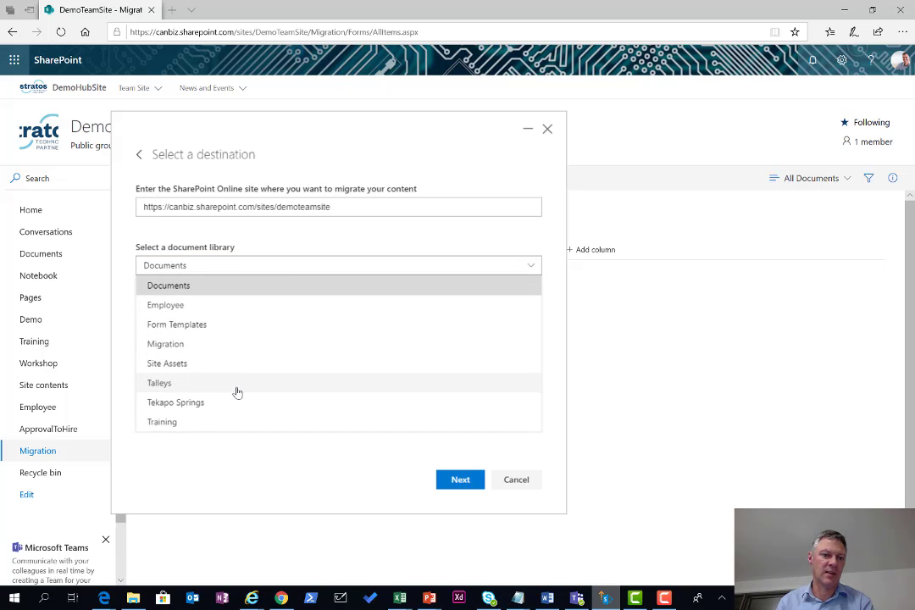
{"action": "left_click", "coordinate": [188, 344]}
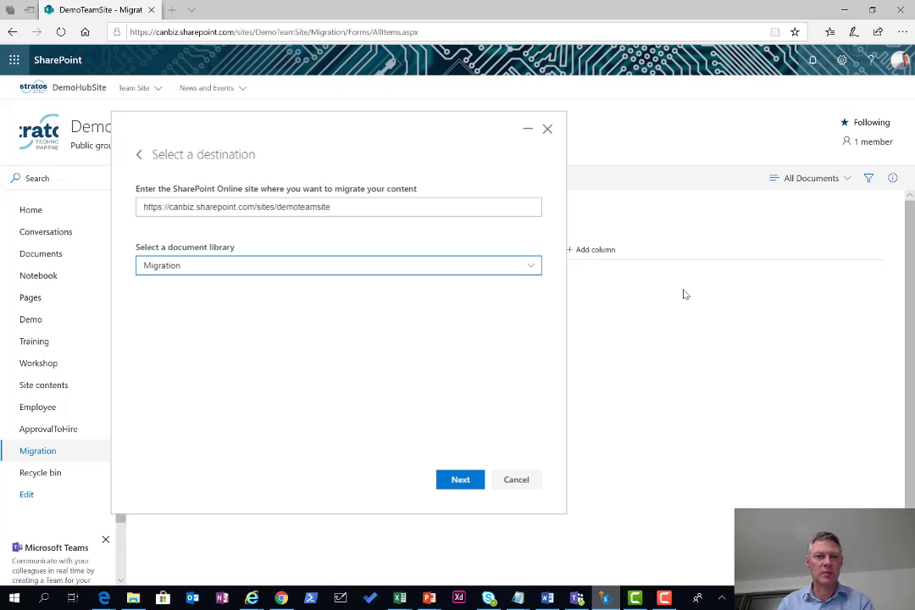
{"action": "left_click", "coordinate": [463, 481]}
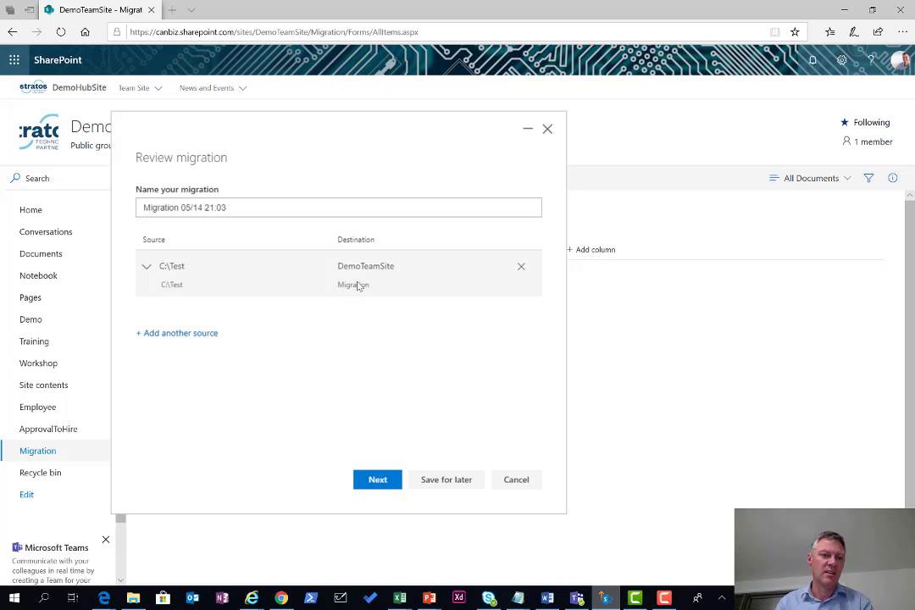
- Name the migration "Test Migration" and continue to its settings
{"action": "triple_click", "coordinate": [259, 208]}
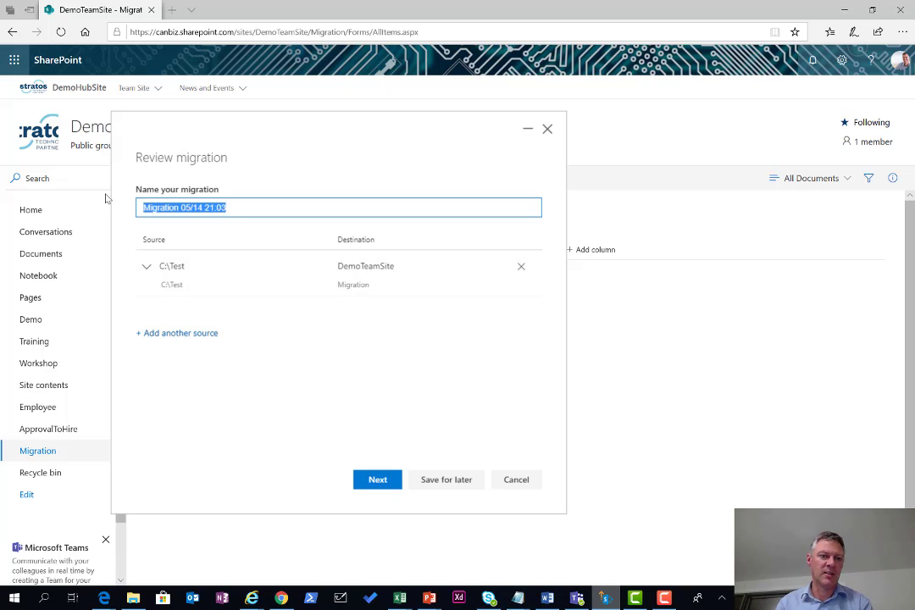
{"action": "type", "text": "Test Migration"}
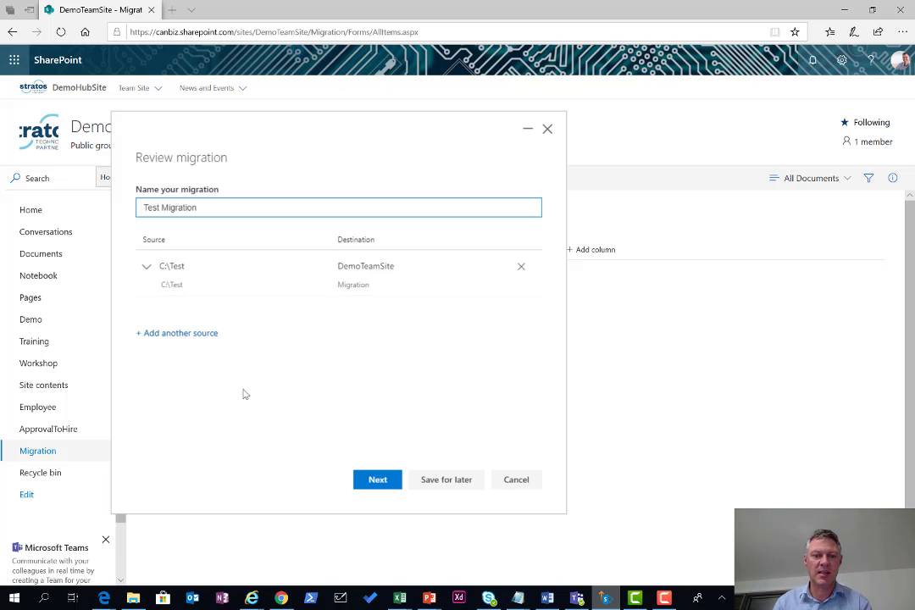
{"action": "left_click", "coordinate": [378, 481]}
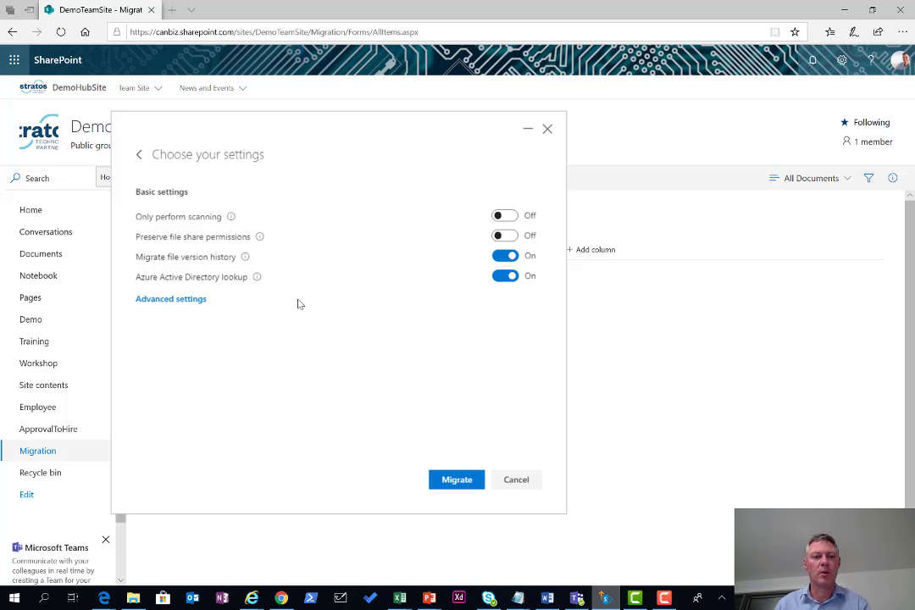
- Examine the advanced migration settings, including the users, filters and auto re-run options
{"action": "left_click", "coordinate": [179, 304]}
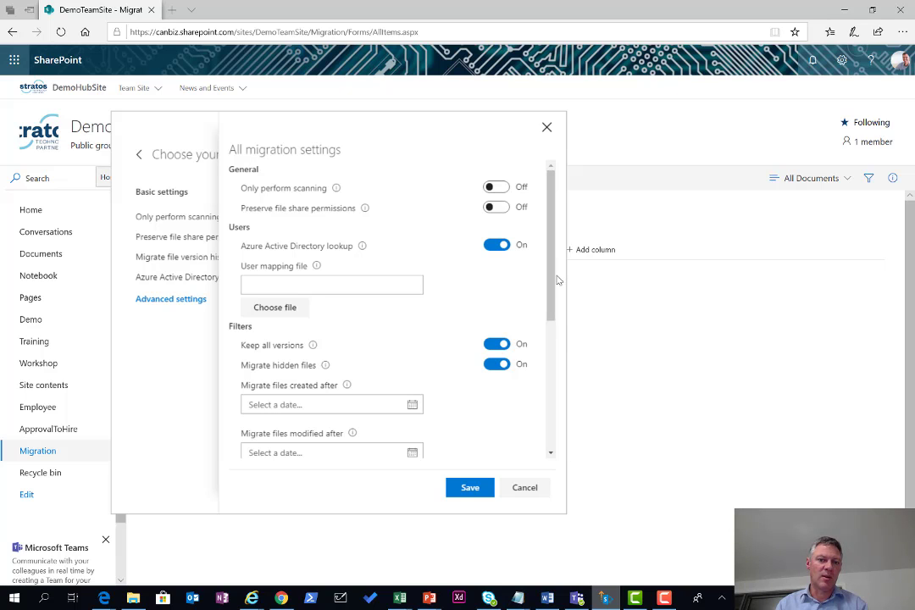
{"action": "scroll", "coordinate": [553, 292], "scroll_direction": "down", "scroll_amount": 2}
{"action": "scroll", "coordinate": [544, 316], "scroll_direction": "down", "scroll_amount": 5}
{"action": "scroll", "coordinate": [527, 382], "scroll_direction": "down", "scroll_amount": 3}
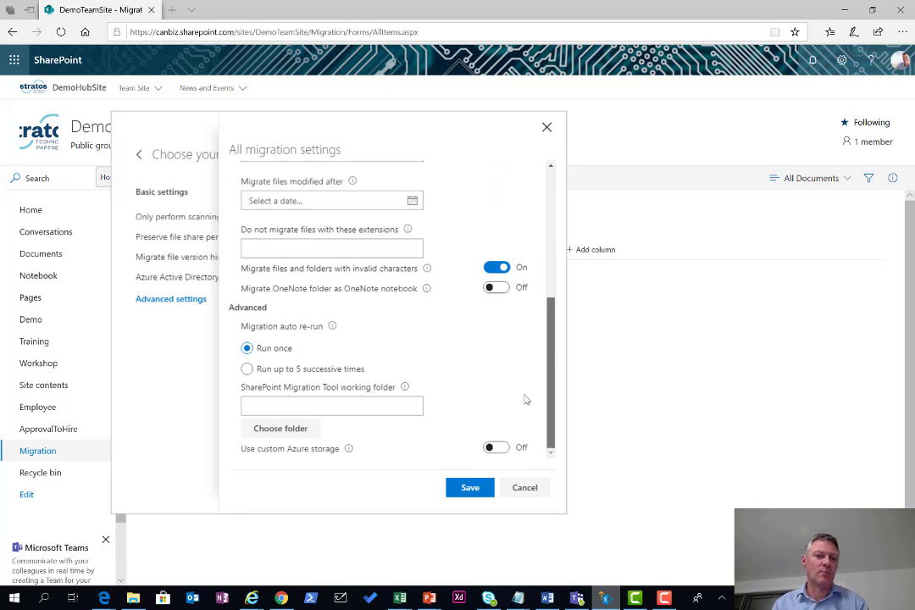
{"action": "scroll", "coordinate": [526, 394], "scroll_direction": "up", "scroll_amount": 5}
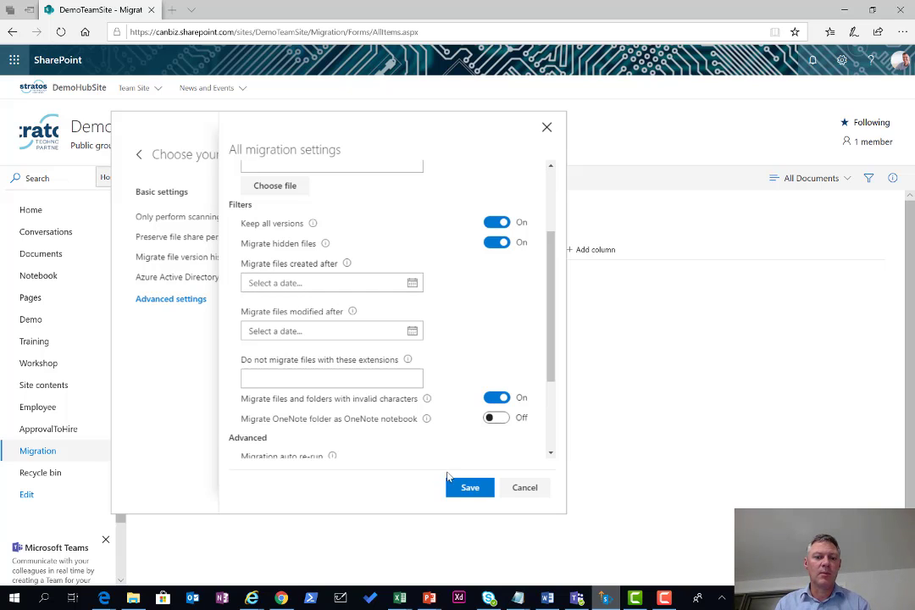
- Save the advanced settings with their defaults and run the migration
{"action": "left_click", "coordinate": [469, 488]}
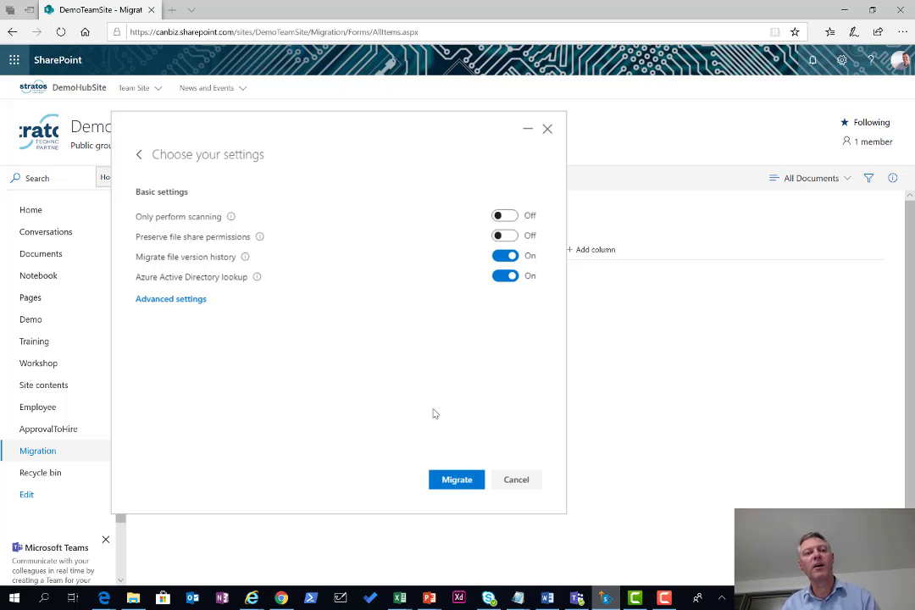
{"action": "left_click", "coordinate": [455, 483]}
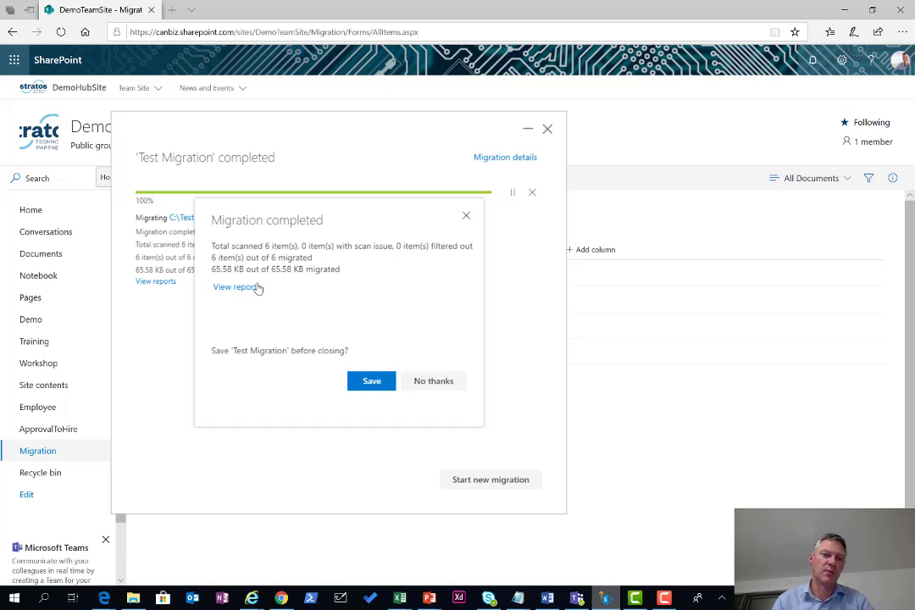
- View the report files of the finished Test Migration and close the report folder
{"action": "left_click", "coordinate": [257, 289]}
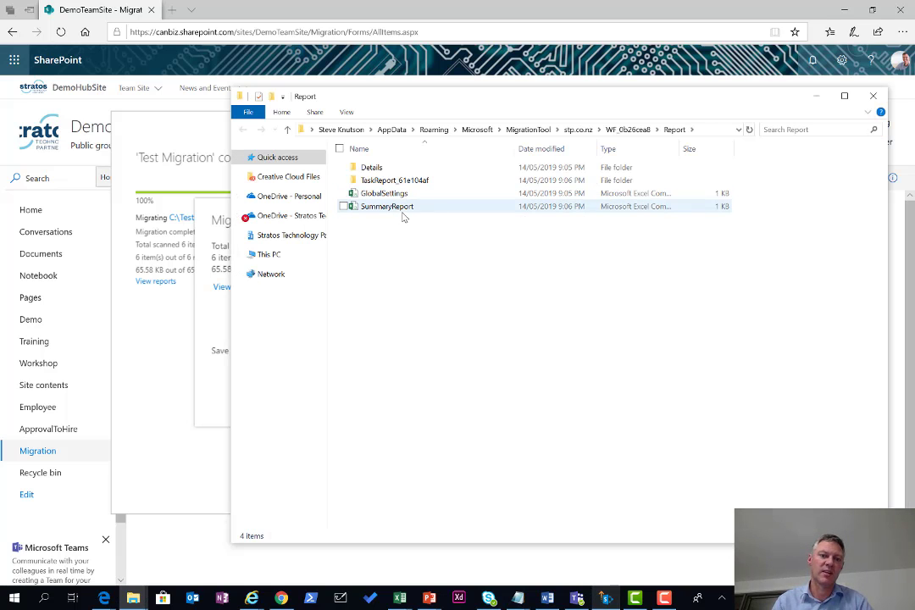
{"action": "left_click", "coordinate": [874, 96]}
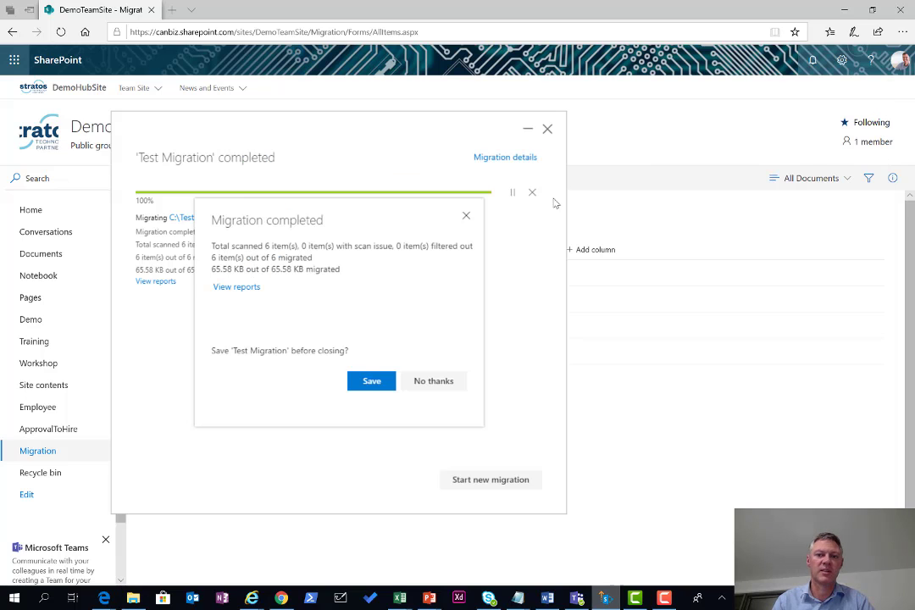
- Compare the Migration library on DemoTeamSite with the local Test folder by placing the folder window beside the library list
{"action": "left_click", "coordinate": [631, 142]}
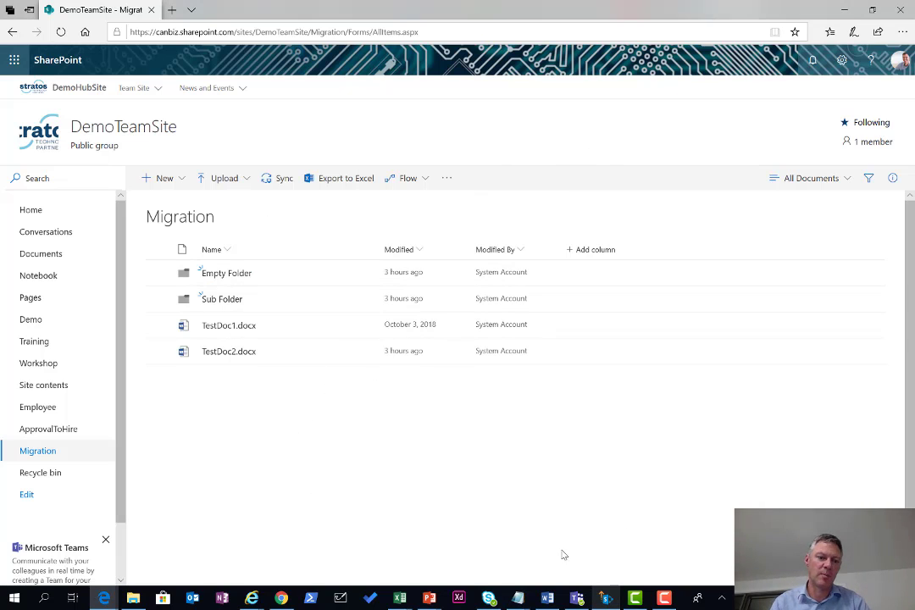
{"action": "left_click", "coordinate": [133, 599]}
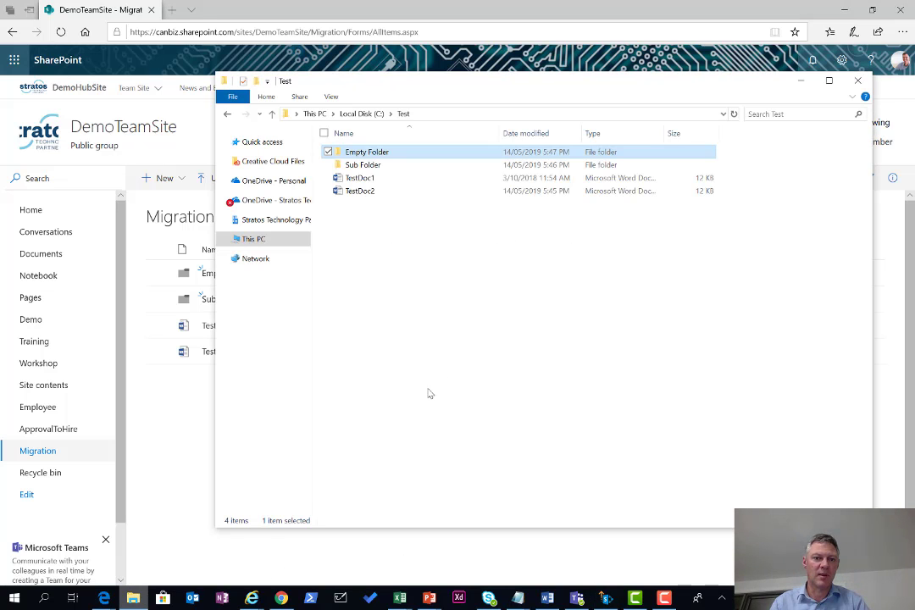
{"action": "left_click_drag", "start_coordinate": [370, 80], "coordinate": [574, 101]}
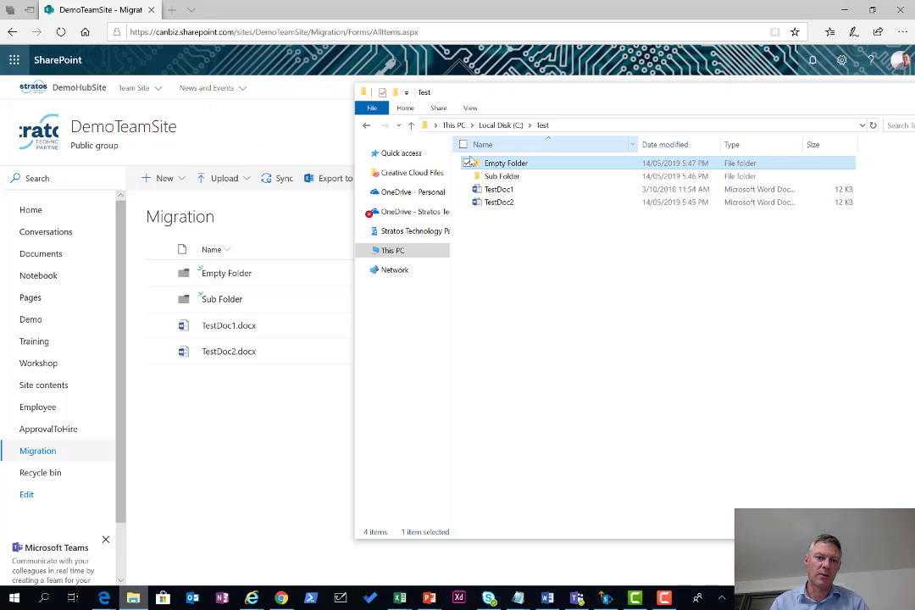
{"action": "left_click", "coordinate": [293, 325]}
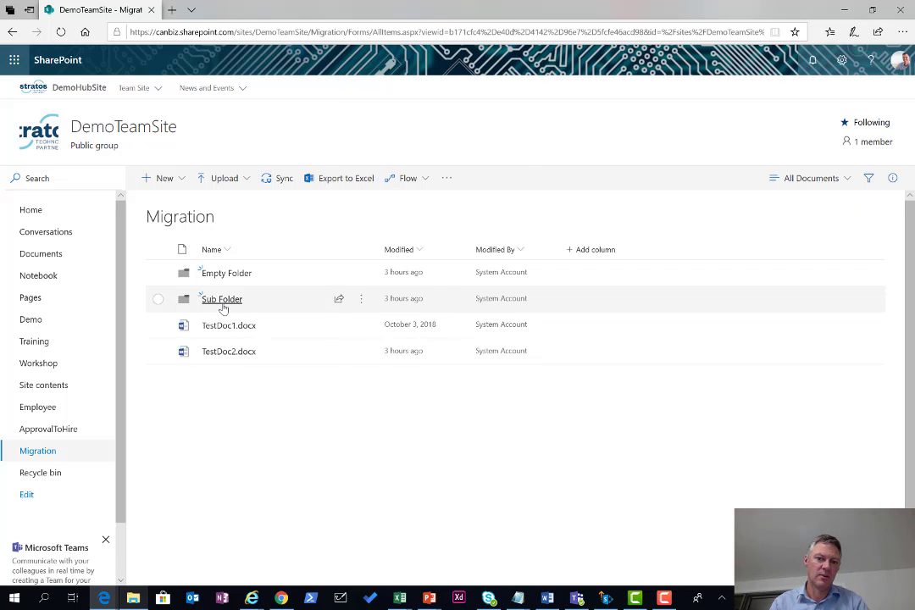
- Open Sub Folder in the Migration library to check its migrated files
{"action": "left_click", "coordinate": [222, 301]}
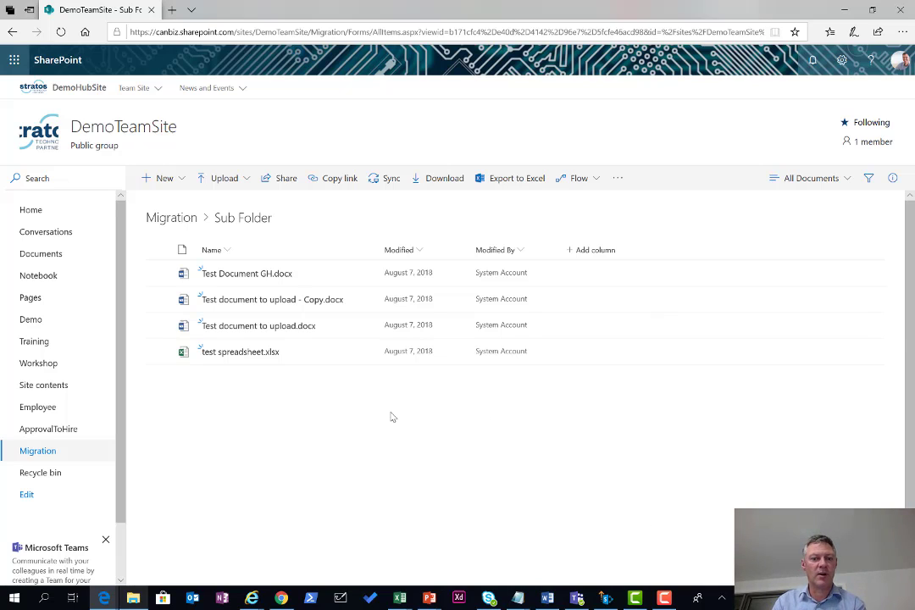
- Switch to the SharePoint Migration Tool, save the completed Test Migration and start a new bulk migration based on a JSON or CSV file
{"action": "left_click", "coordinate": [606, 599]}
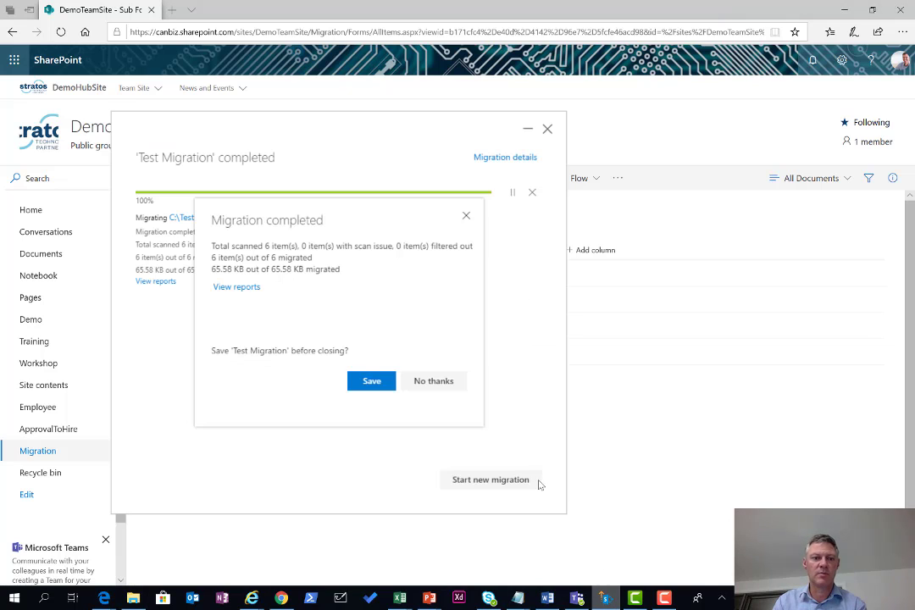
{"action": "left_click", "coordinate": [371, 384]}
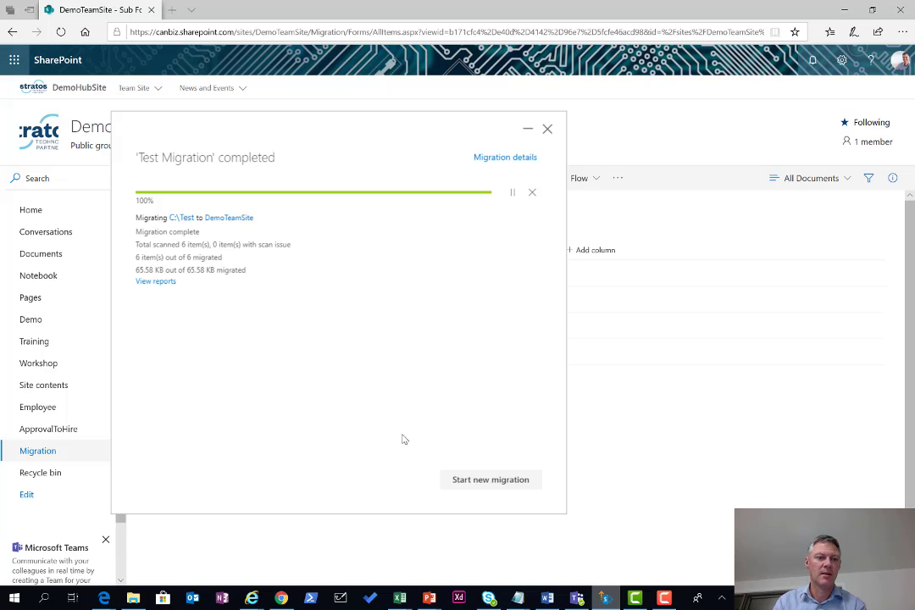
{"action": "left_click", "coordinate": [496, 481]}
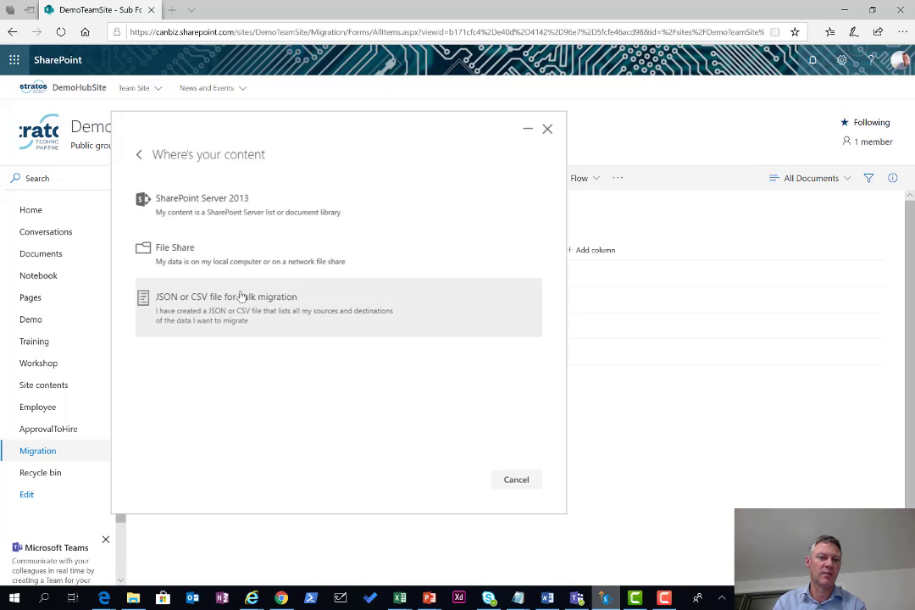
{"action": "left_click", "coordinate": [239, 298]}
{"action": "left_click", "coordinate": [173, 240]}
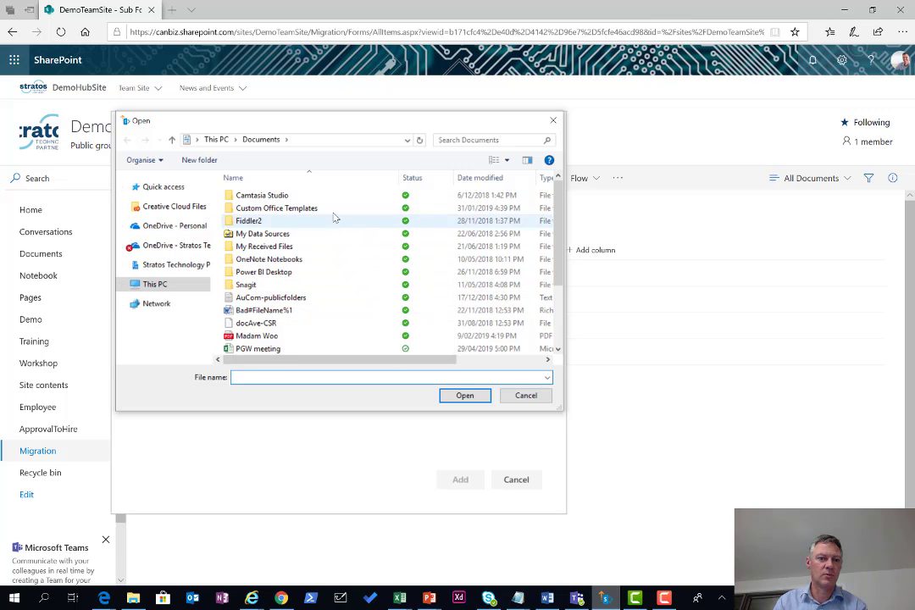
{"action": "scroll", "coordinate": [344, 259], "scroll_direction": "down", "scroll_amount": 2}
{"action": "scroll", "coordinate": [339, 270], "scroll_direction": "up", "scroll_amount": 3}
{"action": "left_click", "coordinate": [553, 121]}
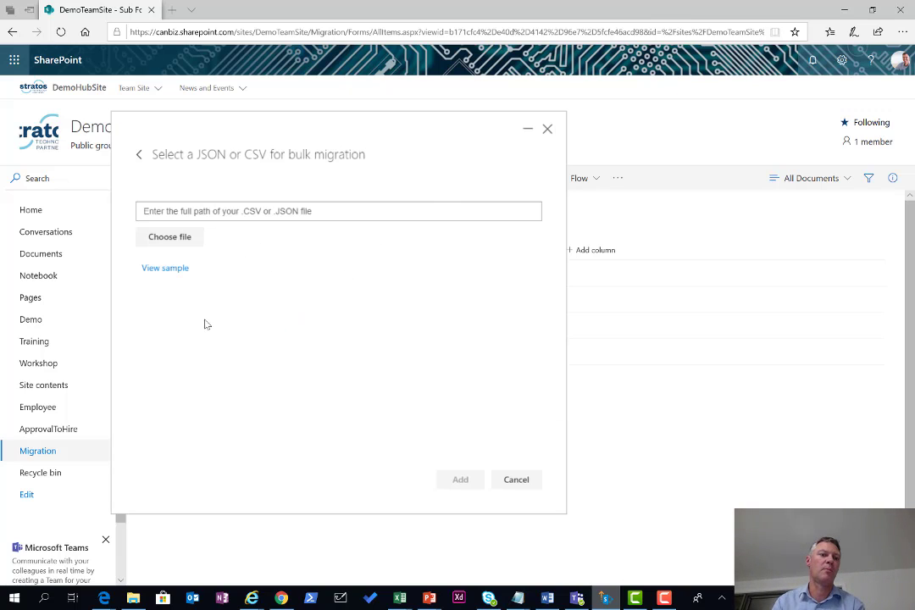
- View the sample for bulk migration files and read the CSV format, column definitions and JSON format in the documentation
{"action": "left_click", "coordinate": [161, 271]}
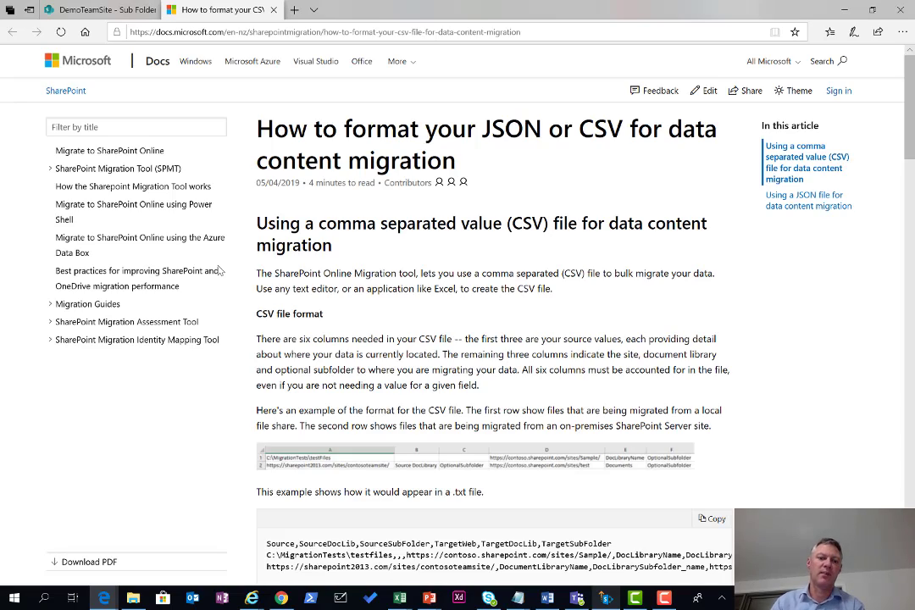
{"action": "scroll", "coordinate": [219, 270], "scroll_direction": "down", "scroll_amount": 3}
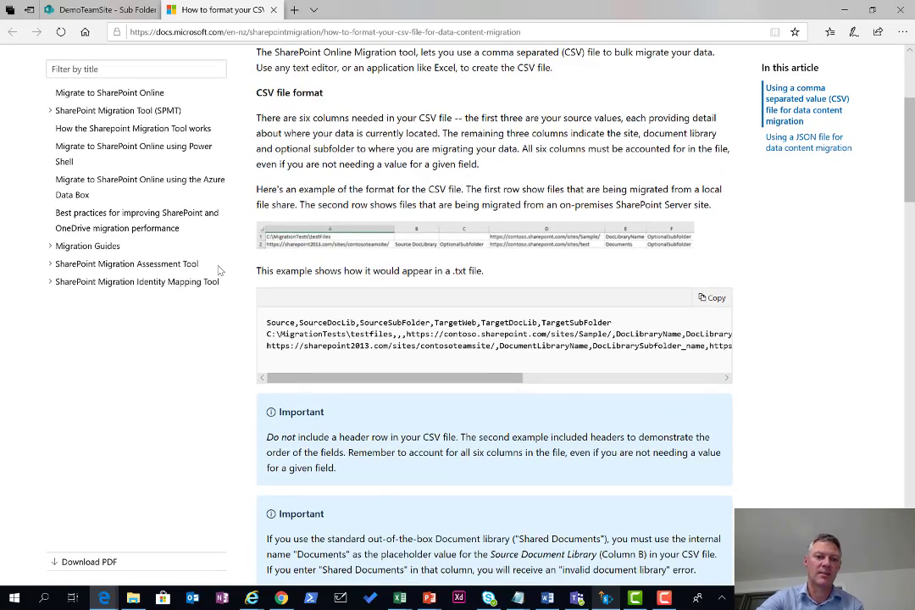
{"action": "scroll", "coordinate": [219, 270], "scroll_direction": "down", "scroll_amount": 2}
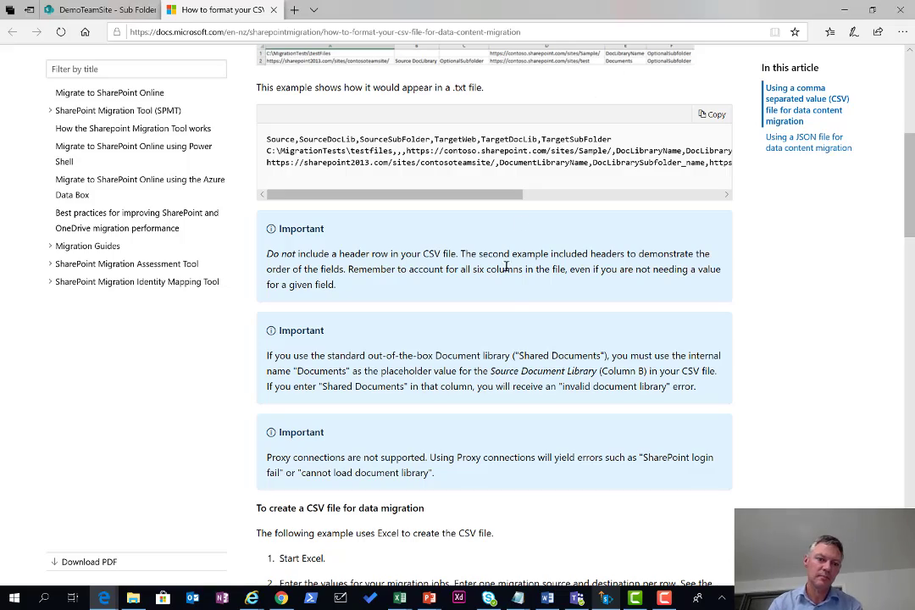
{"action": "scroll", "coordinate": [506, 271], "scroll_direction": "down", "scroll_amount": 8}
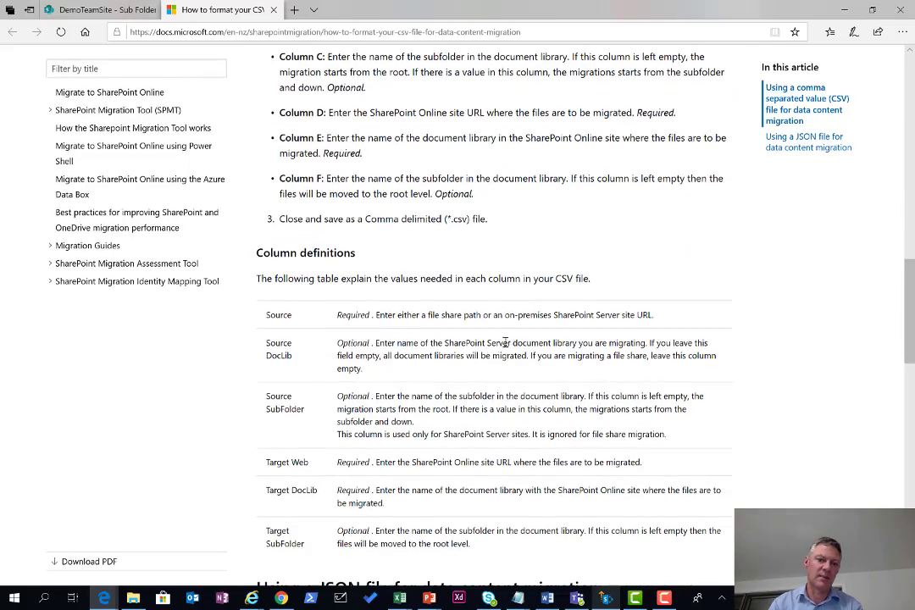
{"action": "scroll", "coordinate": [436, 429], "scroll_direction": "down", "scroll_amount": 1}
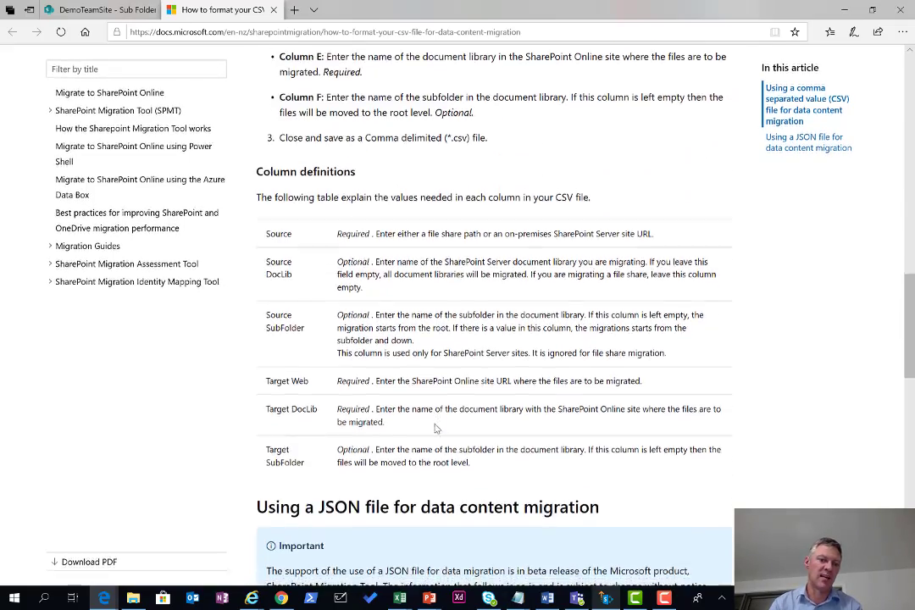
{"action": "scroll", "coordinate": [436, 430], "scroll_direction": "down", "scroll_amount": 5}
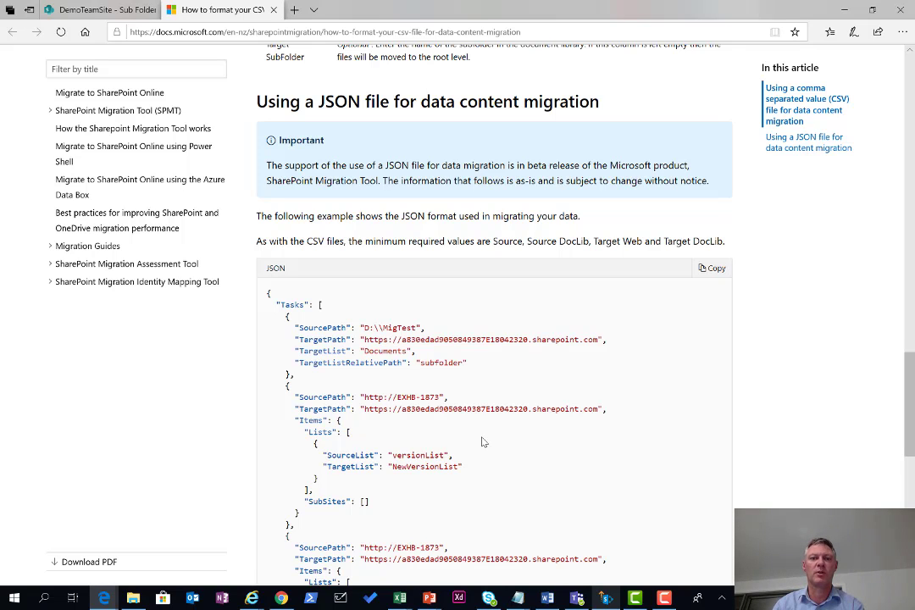
{"action": "left_click", "coordinate": [664, 600]}
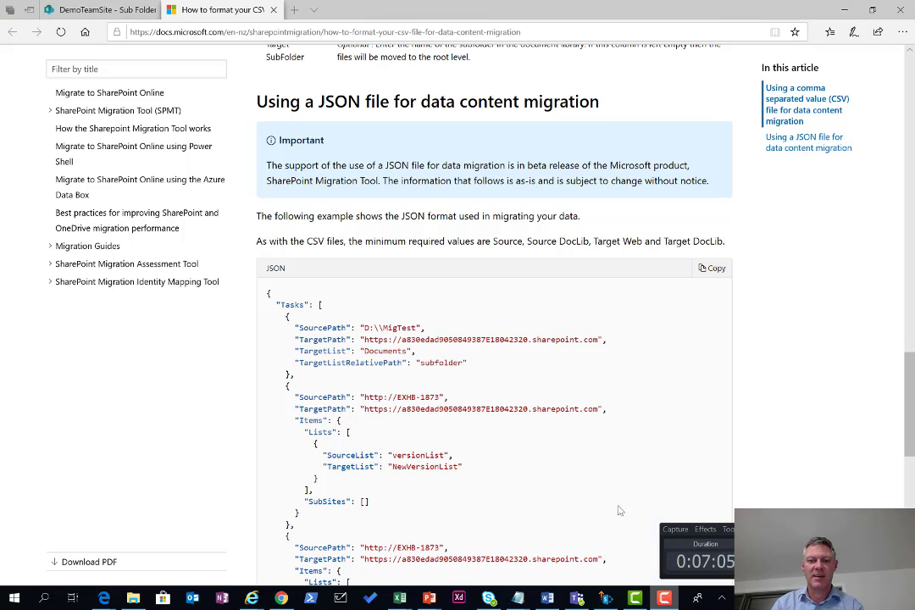